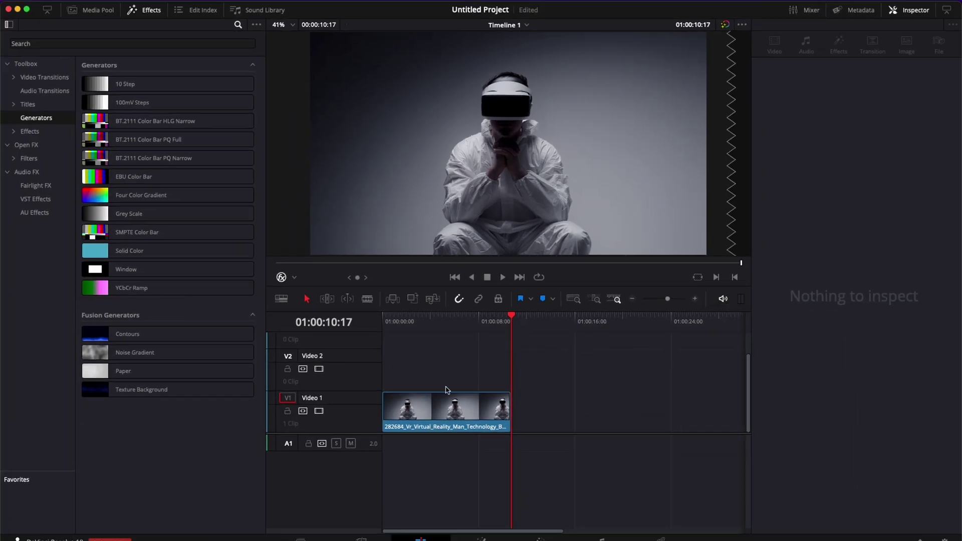
# Step: Place a Solid Color generator on Video 2 spanning the VR clip's full length
pyautogui.click(445, 402)
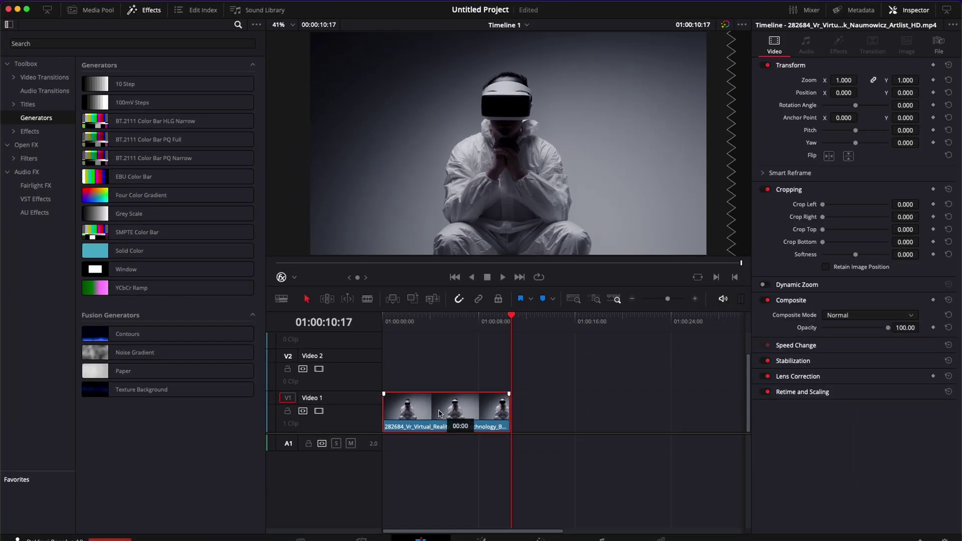
pyautogui.moveTo(388, 327); pyautogui.dragTo(511, 348)
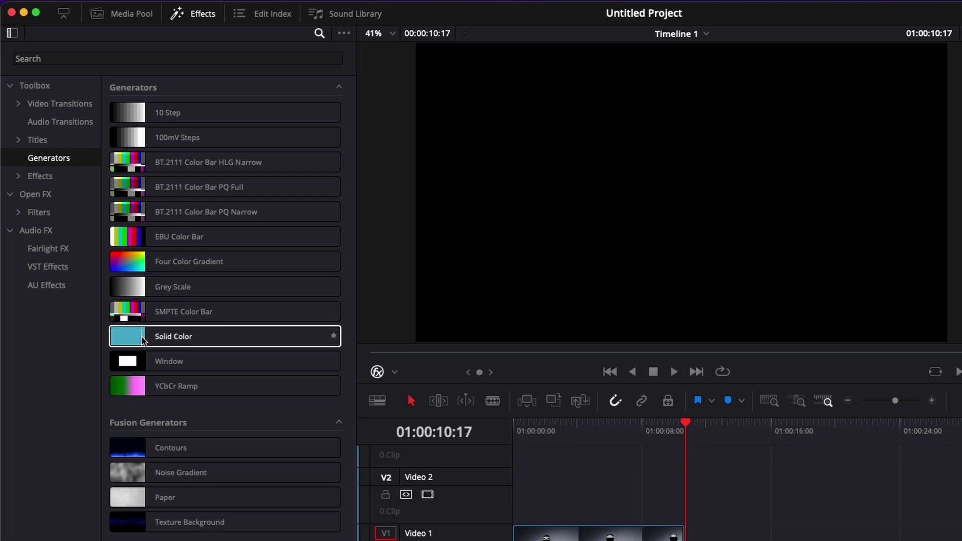
pyautogui.moveTo(143, 340); pyautogui.dragTo(527, 515)
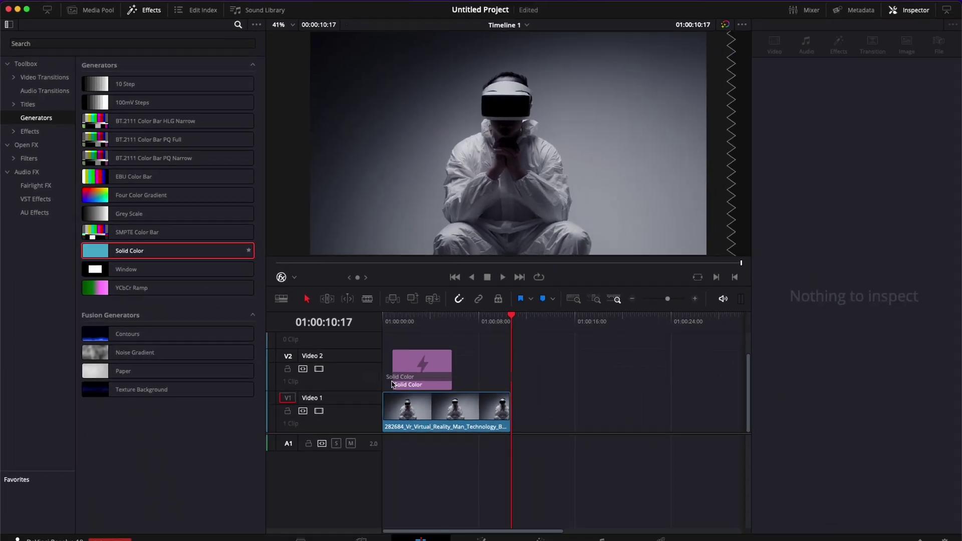
pyautogui.moveTo(393, 385); pyautogui.dragTo(509, 373)
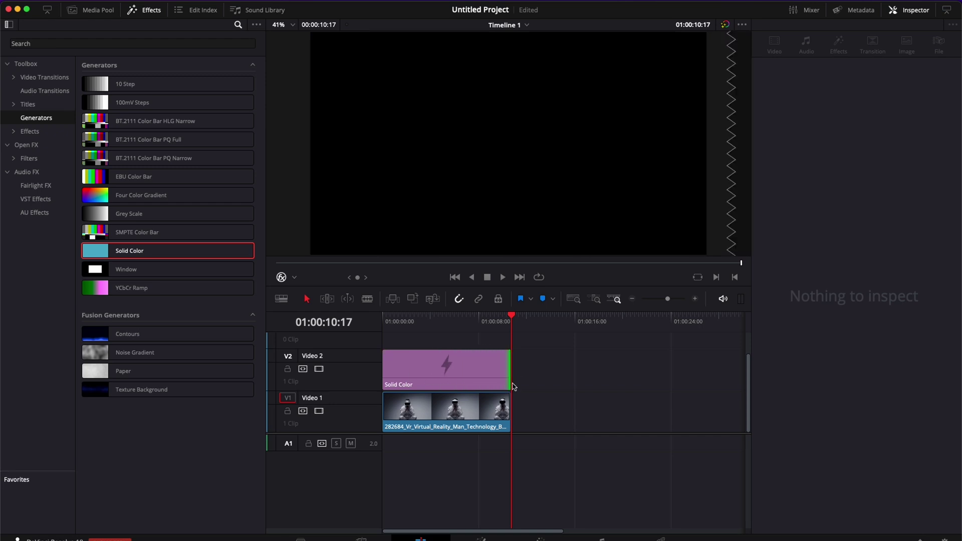
pyautogui.click(436, 383)
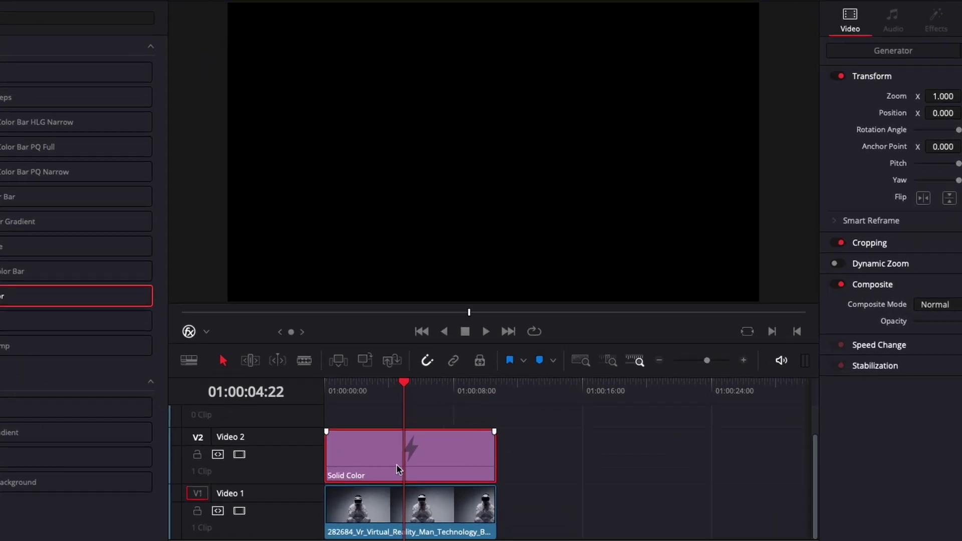
# Step: Duplicate the solid colour clip up onto Video 3 with Option held
pyautogui.moveTo(395, 464); pyautogui.dragTo(397, 417)
pyautogui.press('alt')
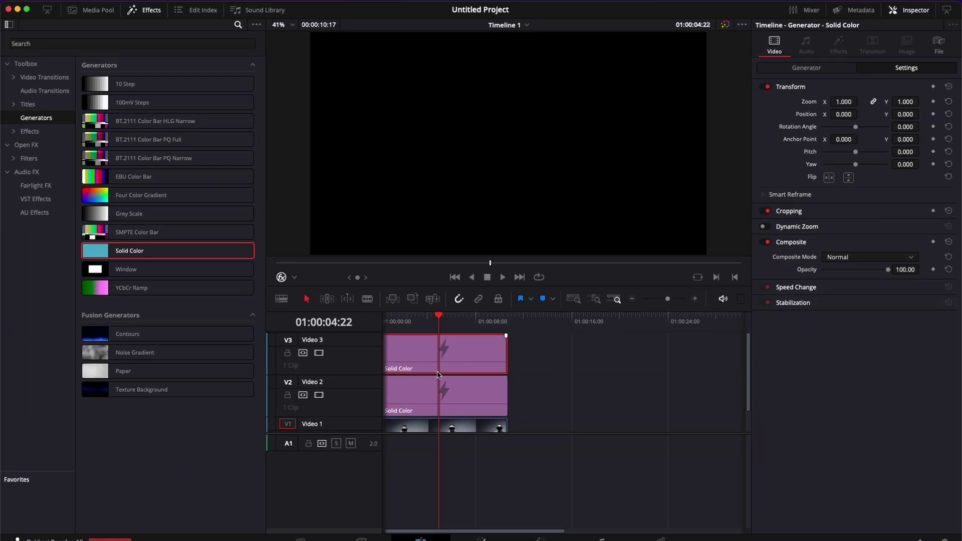
pyautogui.hscroll(-1, 431, 377)
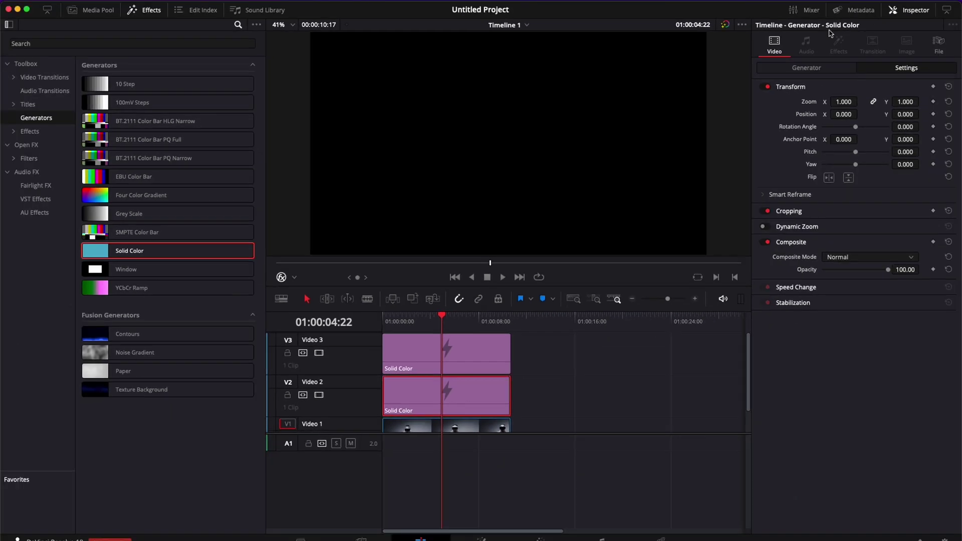
# Step: Set the Video 2 solid's generator colour to White
pyautogui.click(797, 74)
pyautogui.click(800, 127)
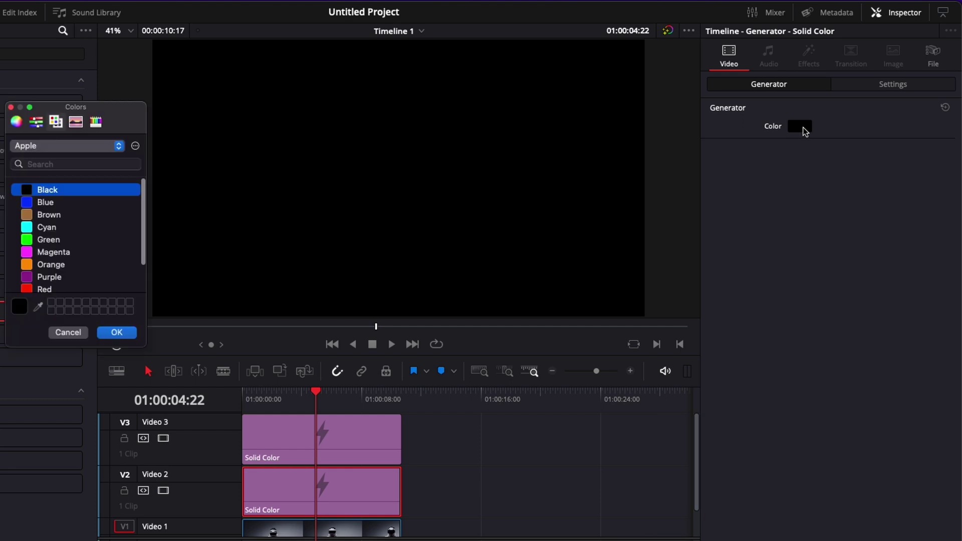
pyautogui.scroll(-3, 116, 201)
pyautogui.click(75, 280)
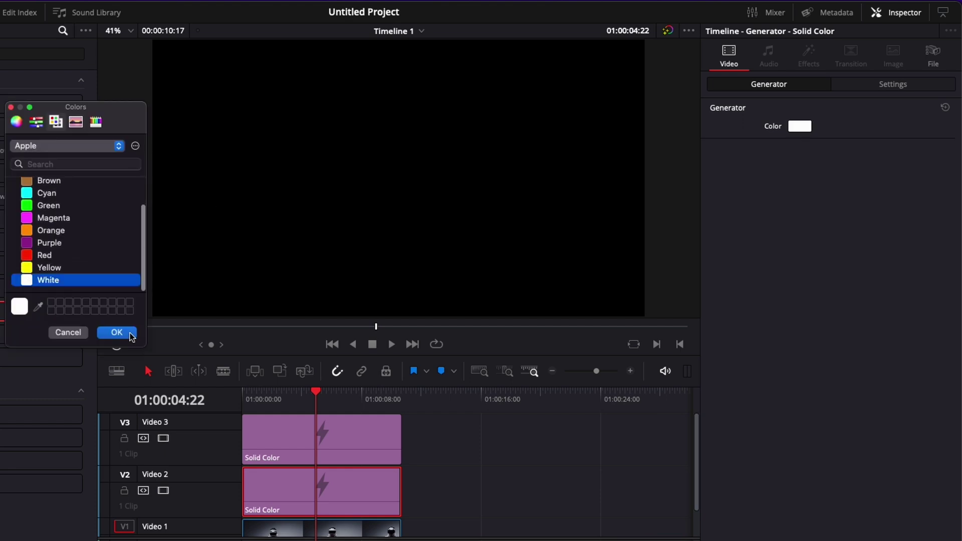
pyautogui.click(120, 334)
# Step: Set the Video 3 solid's generator colour to Orange
pyautogui.click(298, 456)
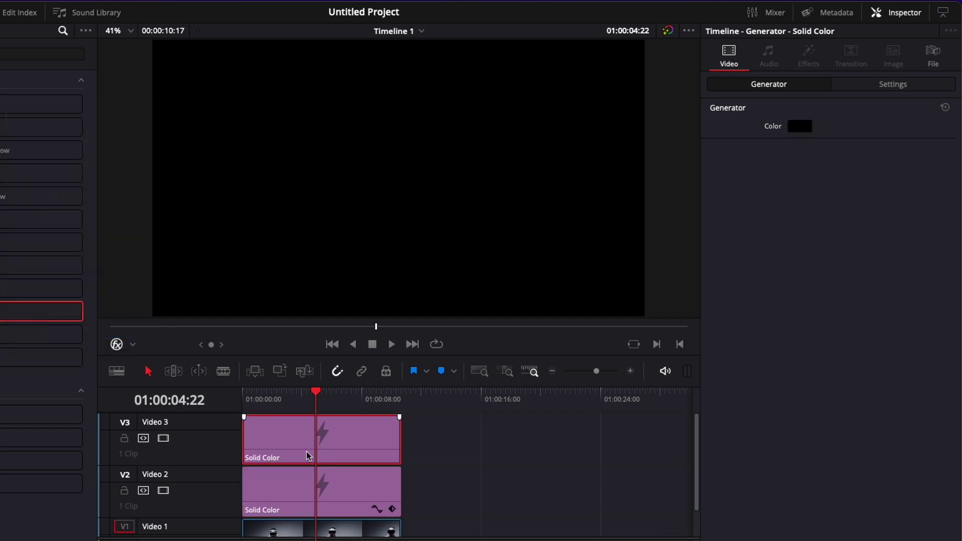
pyautogui.click(804, 125)
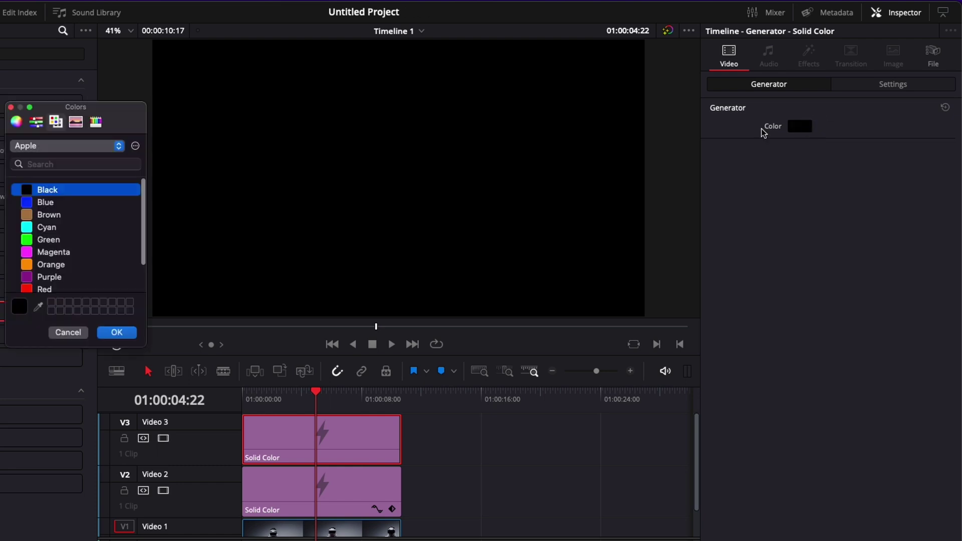
pyautogui.click(43, 265)
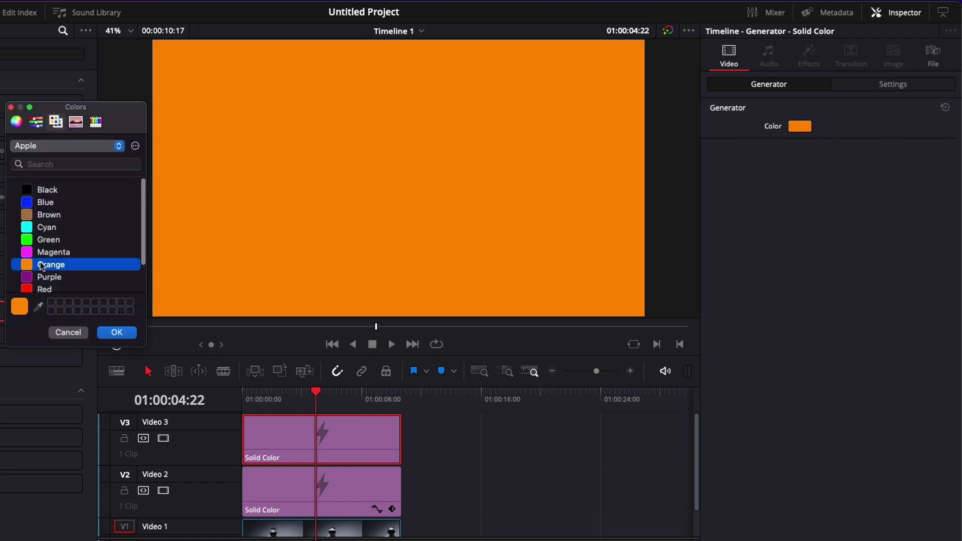
pyautogui.click(116, 331)
# Step: Move both solid clips down to Position Y -1039 as a thin bottom strip
pyautogui.moveTo(450, 439); pyautogui.dragTo(320, 510)
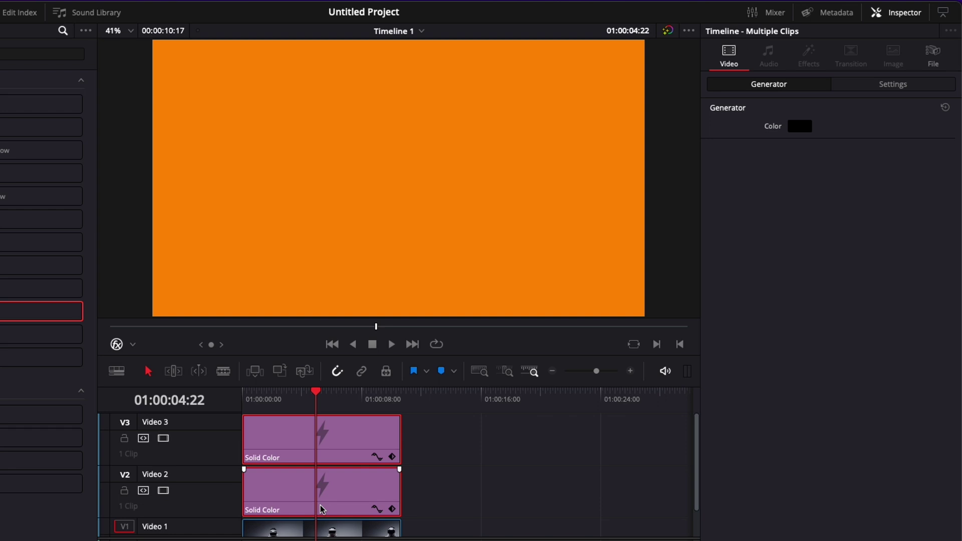
pyautogui.click(910, 86)
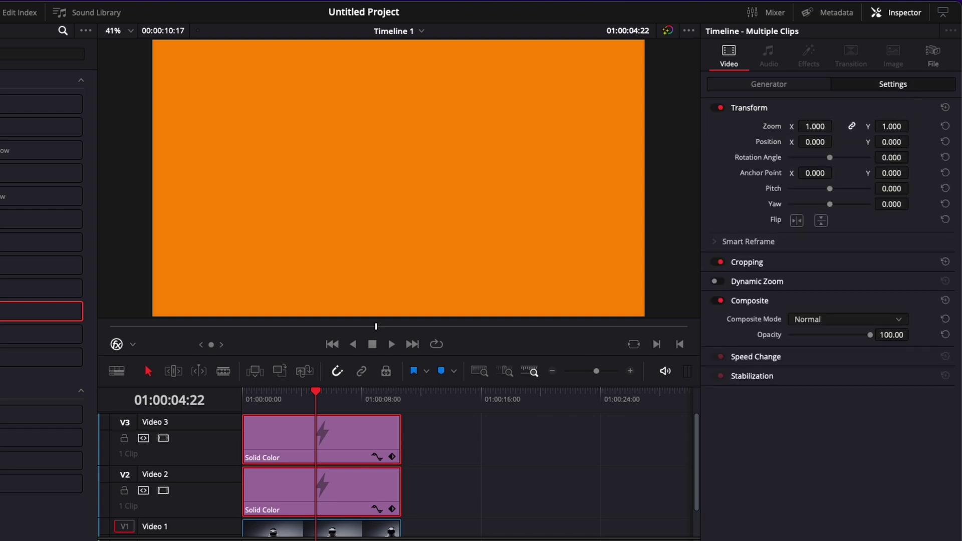
pyautogui.moveTo(891, 142); pyautogui.dragTo(826, 141)
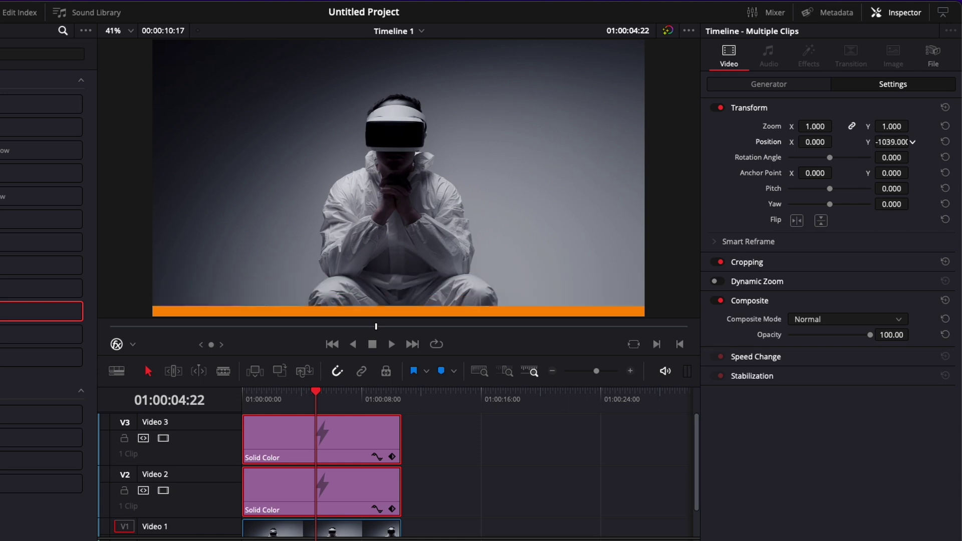
pyautogui.click(323, 403)
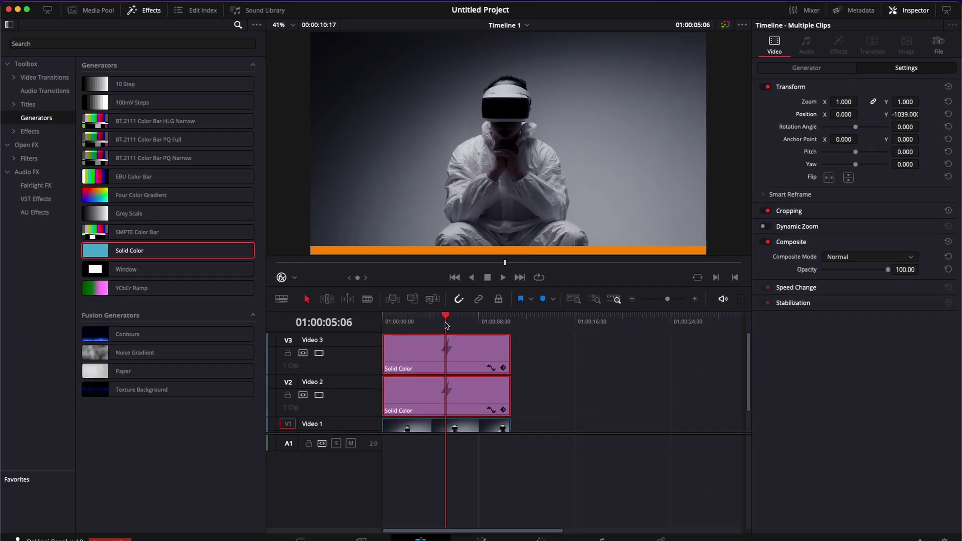
# Step: Keyframe the orange Video 3 solid's Position at the clip end, then return to the start
pyautogui.click(508, 324)
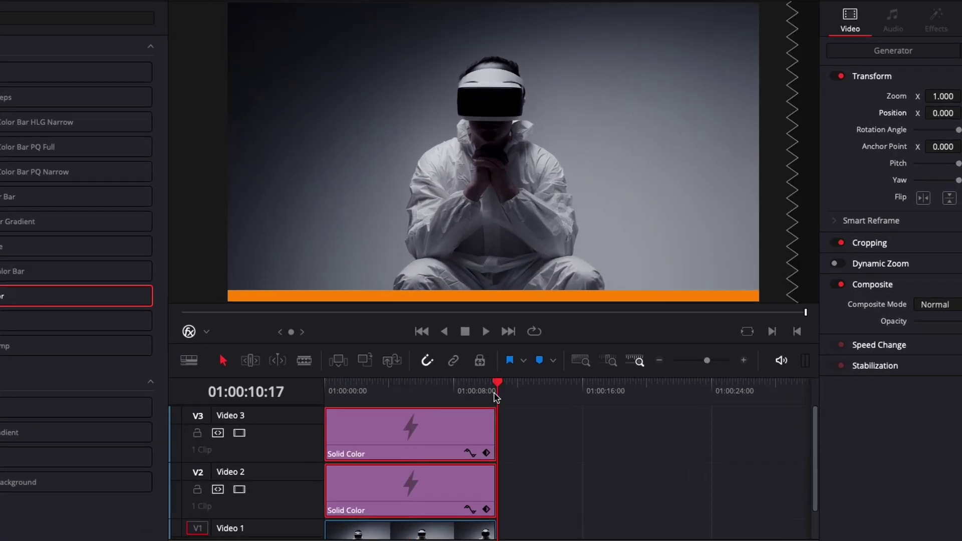
pyautogui.click(525, 366)
pyautogui.click(466, 438)
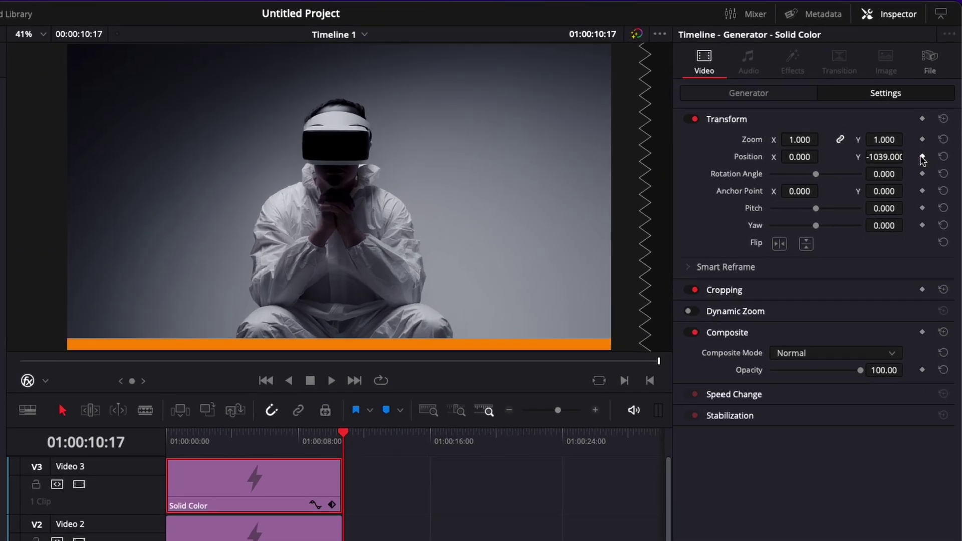
pyautogui.click(922, 157)
pyautogui.click(169, 435)
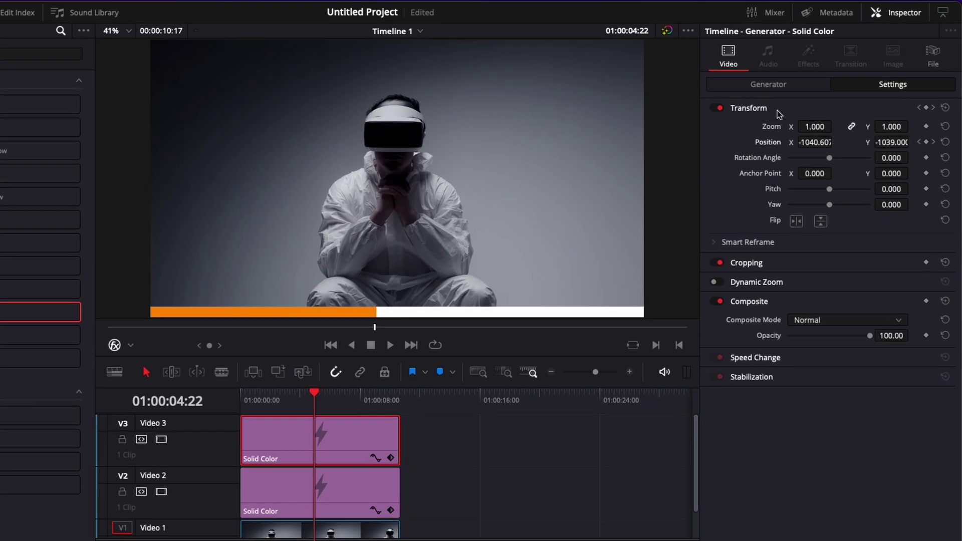
# Step: Change the bottom progress bar's colour to purple
pyautogui.click(778, 86)
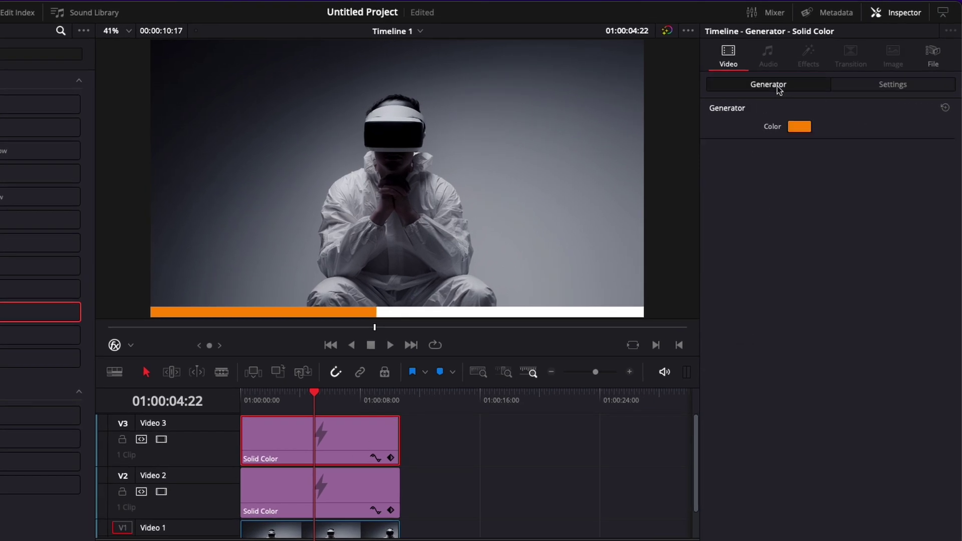
pyautogui.click(800, 127)
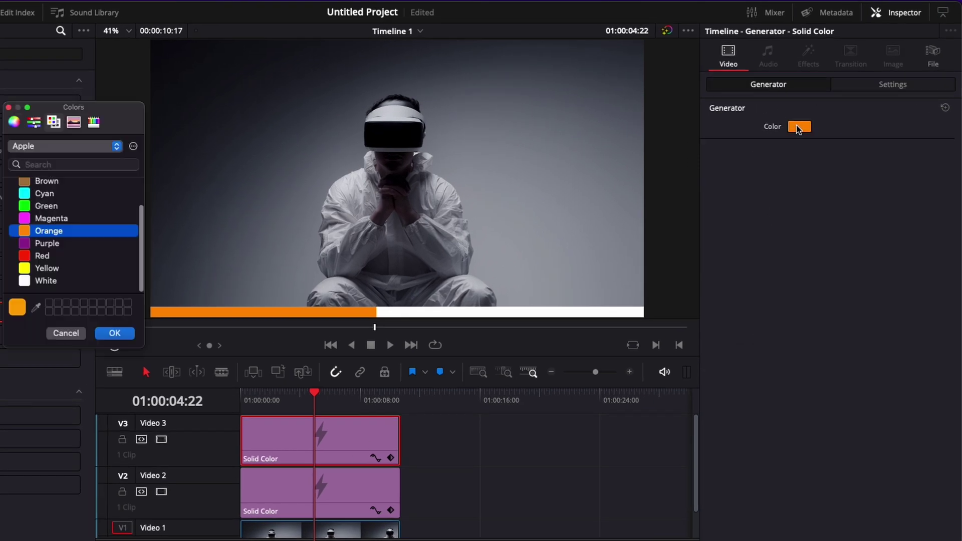
pyautogui.click(33, 244)
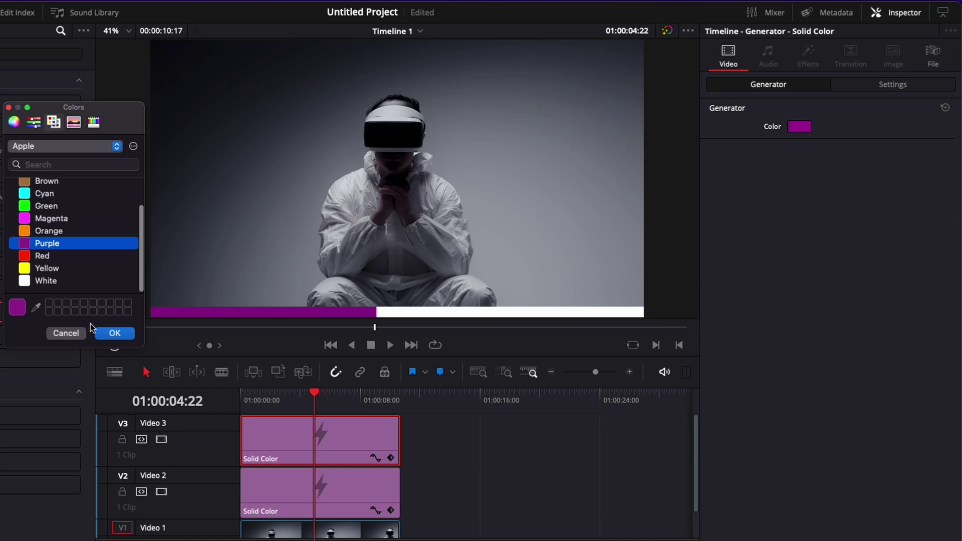
pyautogui.click(113, 334)
# Step: Turn the solid behind the bottom bar black
pyautogui.click(311, 481)
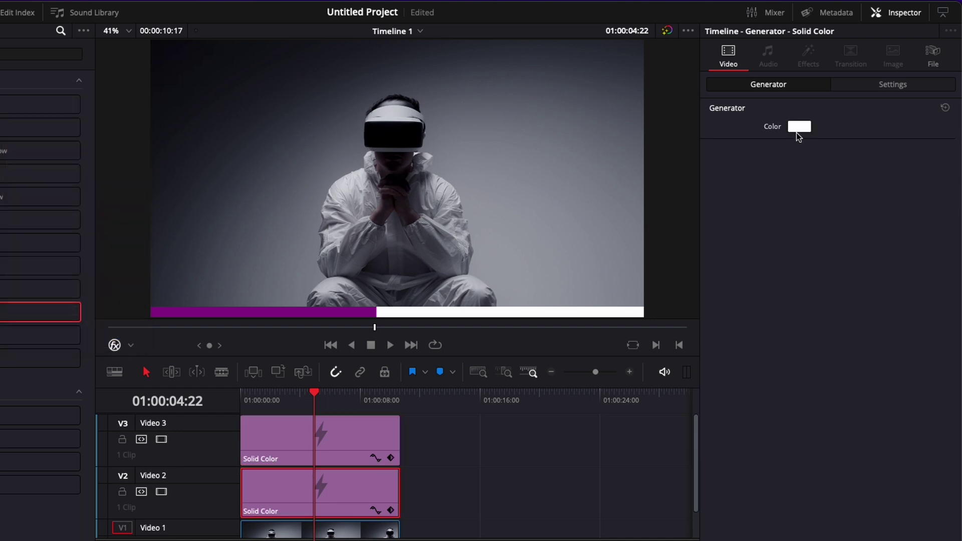
pyautogui.click(799, 126)
pyautogui.scroll(3, 56, 205)
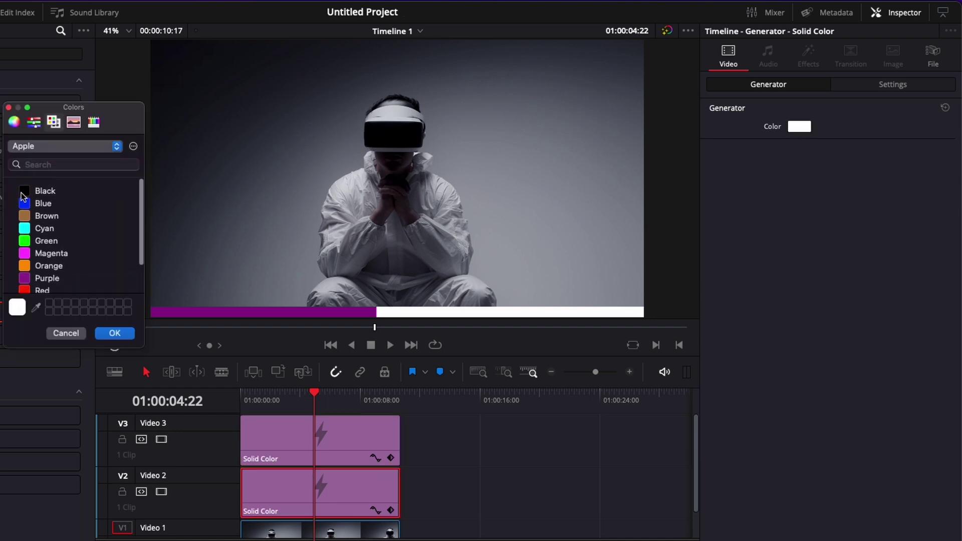
pyautogui.click(48, 190)
pyautogui.click(114, 334)
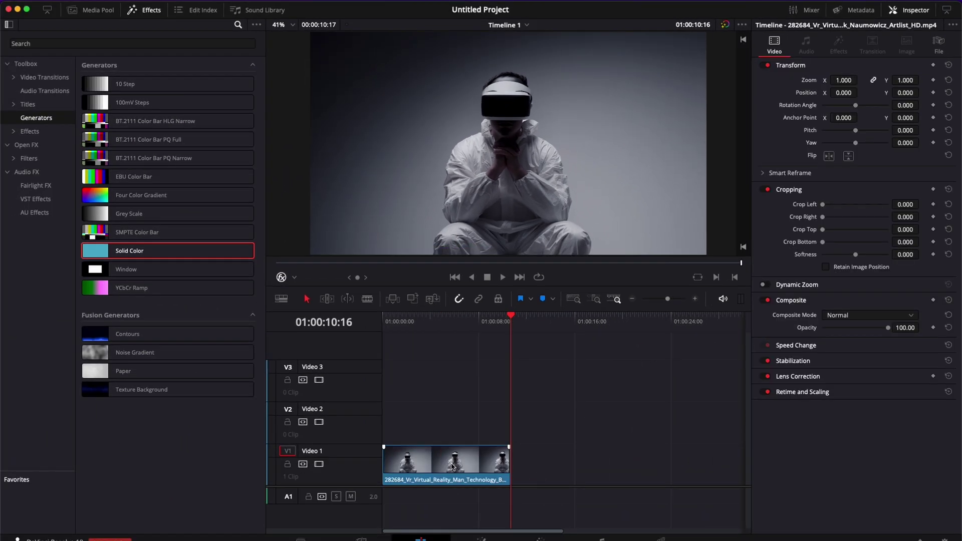
# Step: Move the VR clip to Video 3 and place Solid Color clips on Video 1 and 2
pyautogui.moveTo(452, 466); pyautogui.dragTo(425, 379)
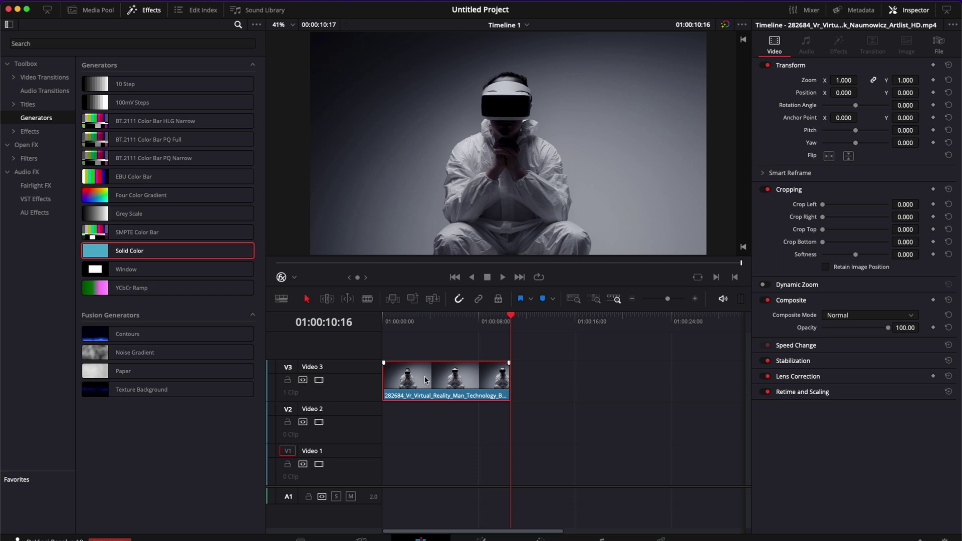
pyautogui.moveTo(113, 250); pyautogui.dragTo(509, 472)
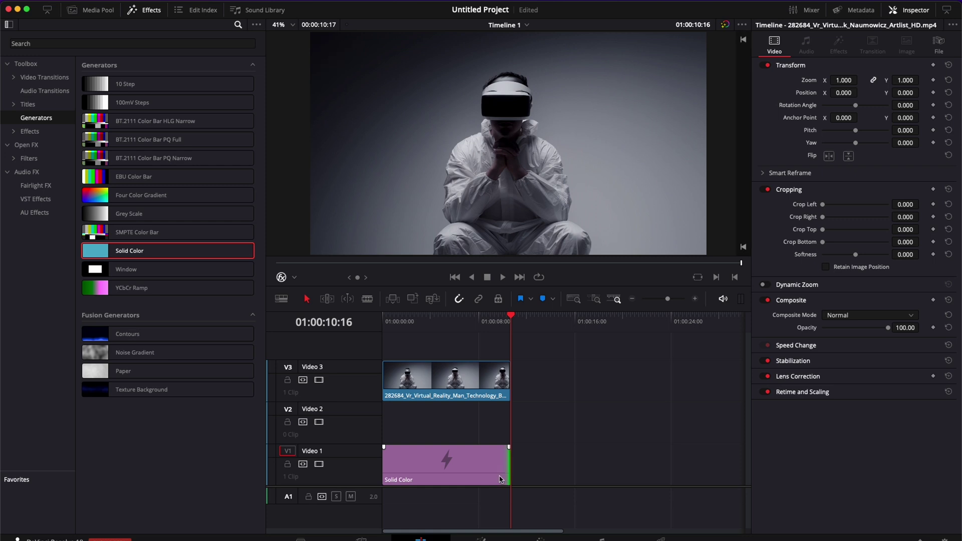
pyautogui.click(430, 466)
pyautogui.press('alt')
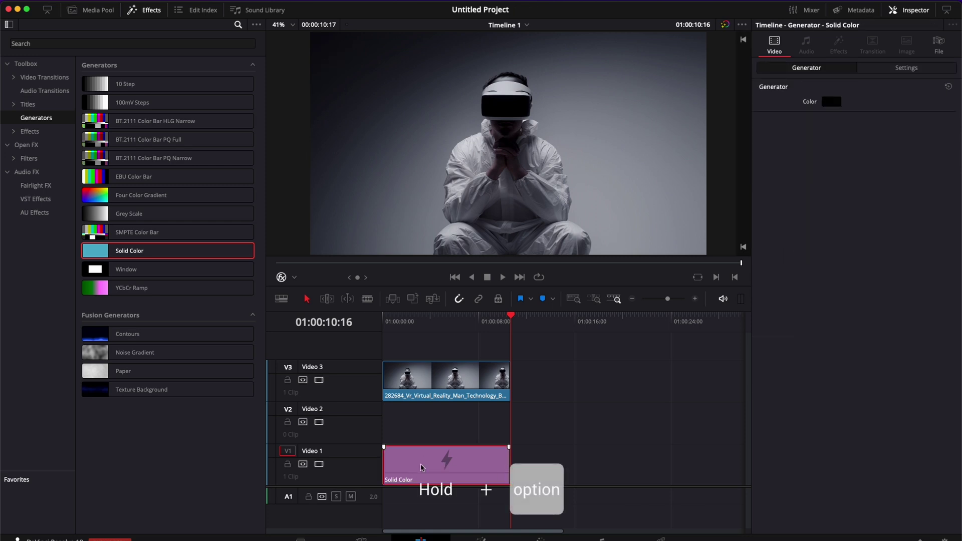
pyautogui.moveTo(421, 467); pyautogui.dragTo(390, 426)
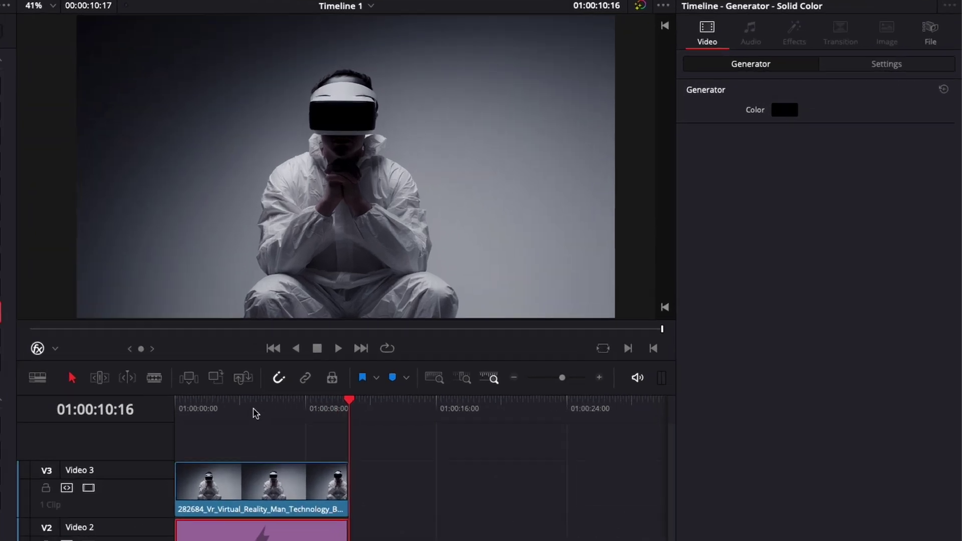
# Step: Crop the VR clip on Video 3 by 30 on every side
pyautogui.click(440, 322)
pyautogui.click(450, 390)
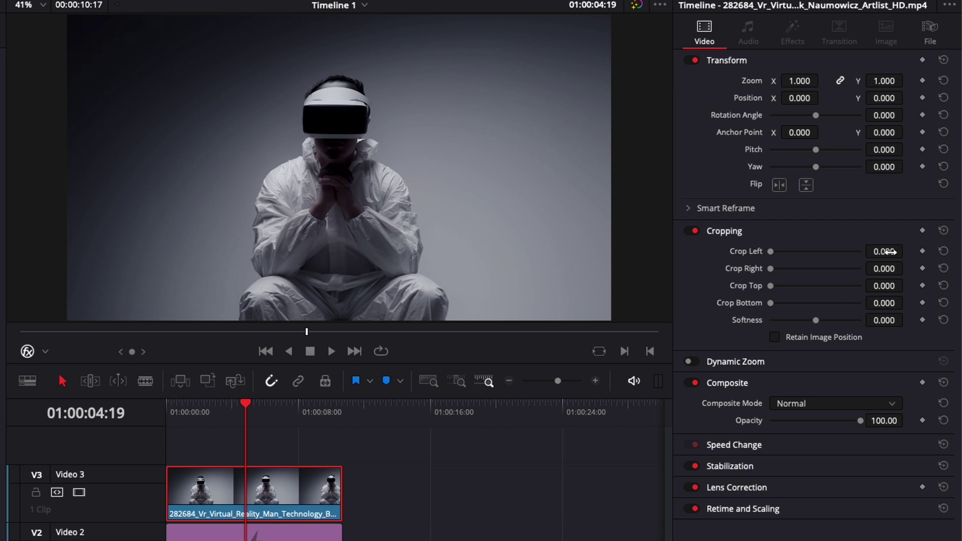
pyautogui.click(887, 251)
pyautogui.write('30')
pyautogui.press('Return')
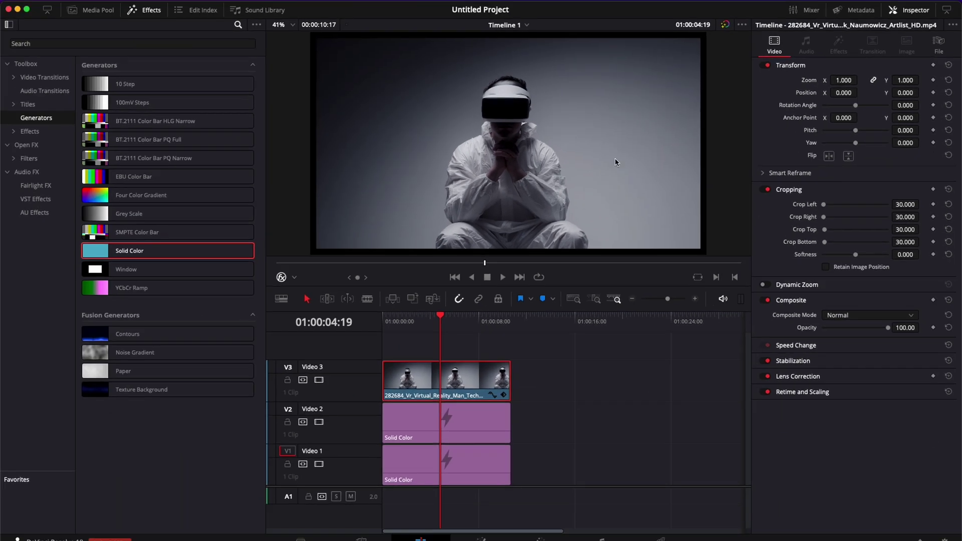
# Step: Make the Video 2 solid orange to frame the cropped clip
pyautogui.click(447, 426)
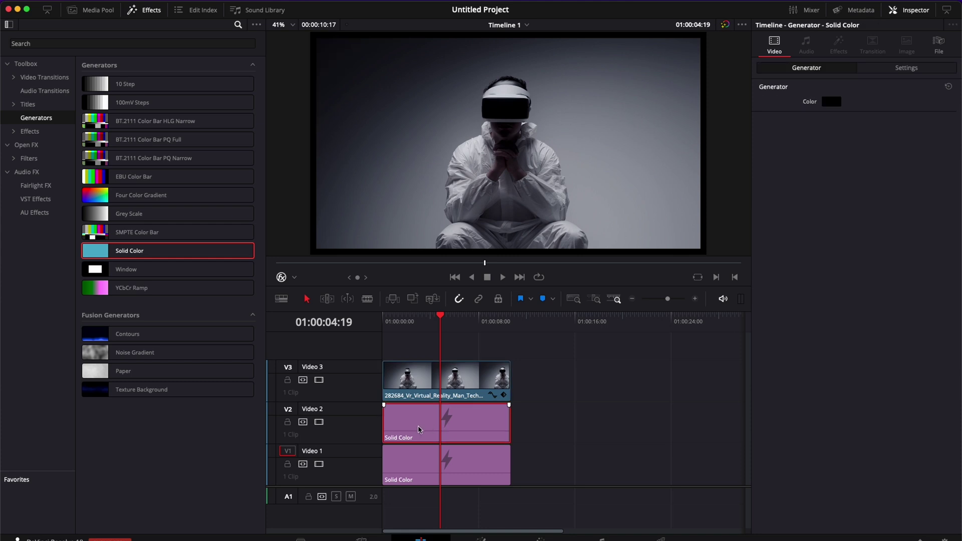
pyautogui.click(834, 102)
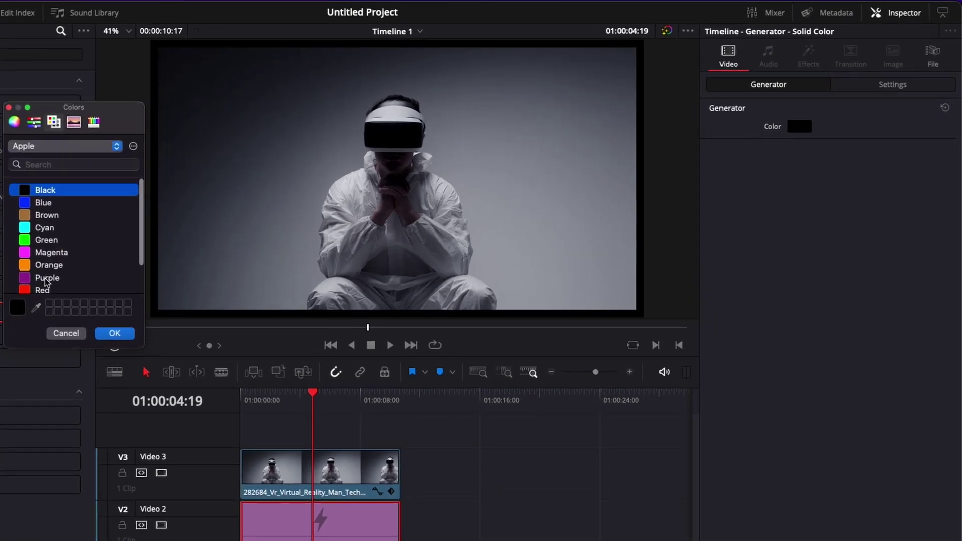
pyautogui.click(221, 213)
pyautogui.click(114, 333)
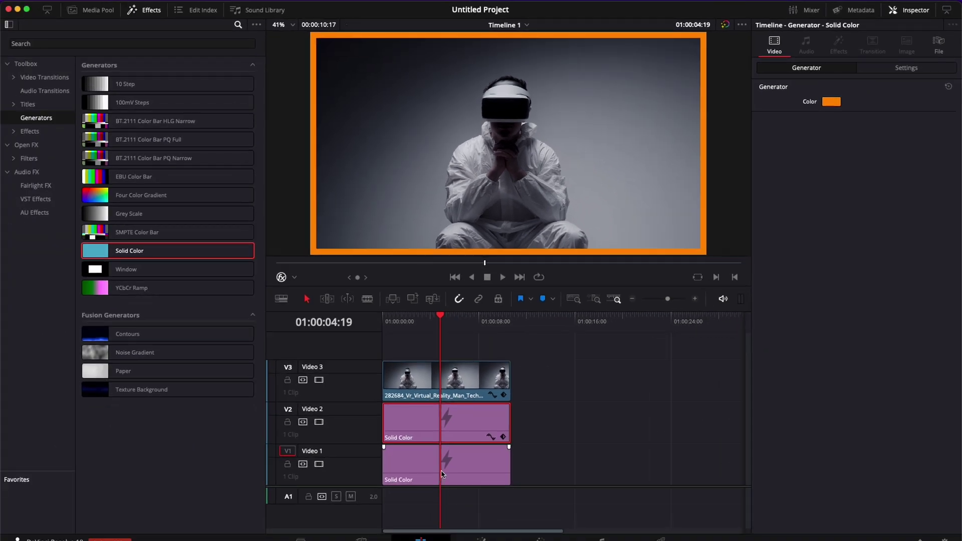
# Step: Make the Video 1 solid white and reselect the orange Video 2 solid
pyautogui.click(442, 473)
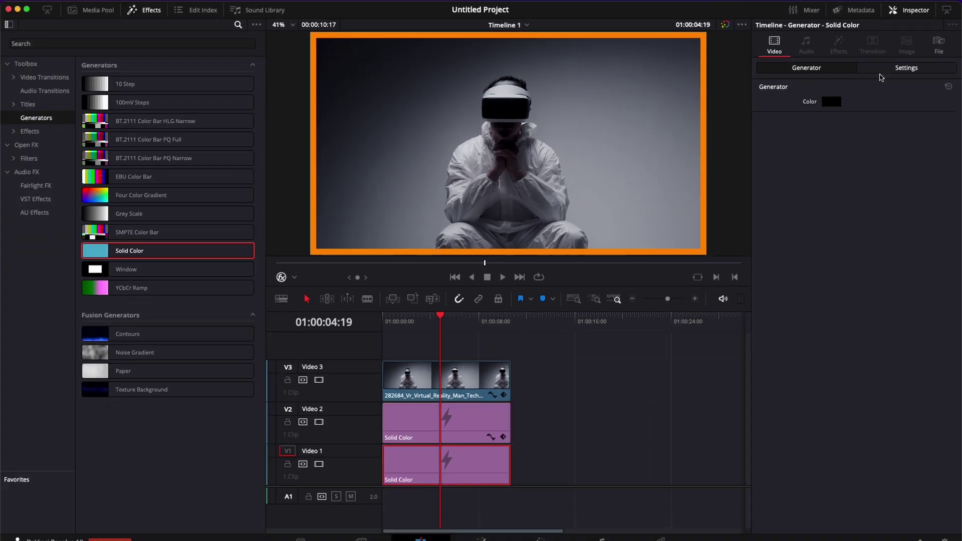
pyautogui.click(831, 102)
pyautogui.scroll(-3, 219, 226)
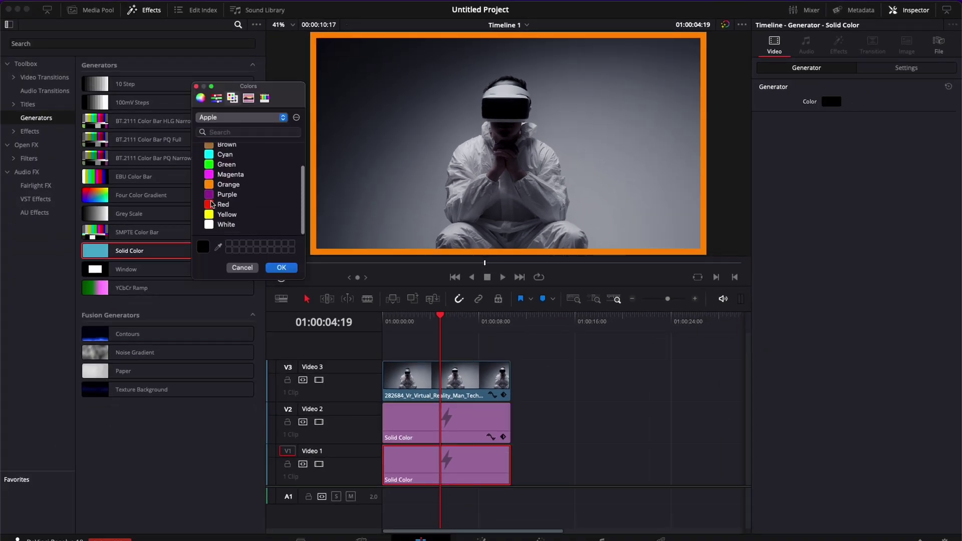
pyautogui.click(226, 225)
pyautogui.click(281, 268)
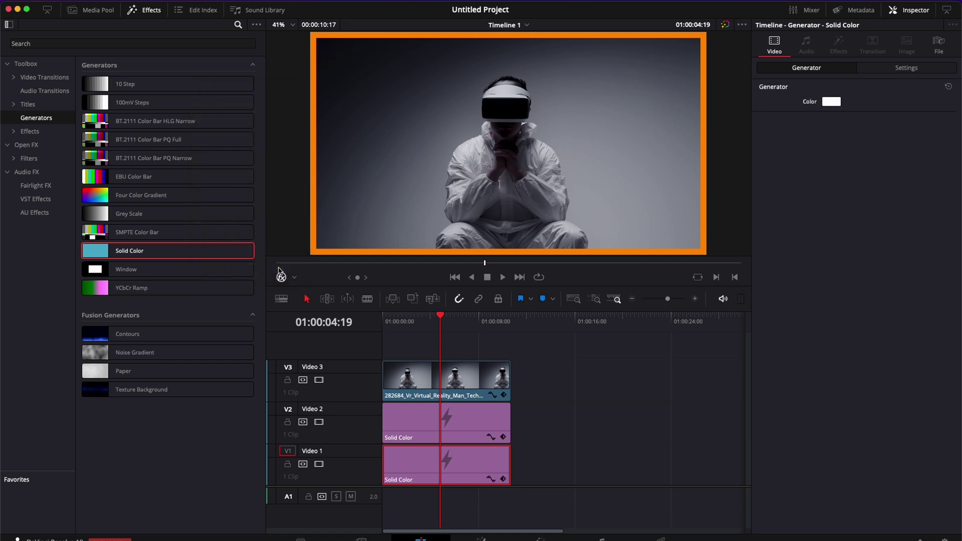
pyautogui.click(443, 427)
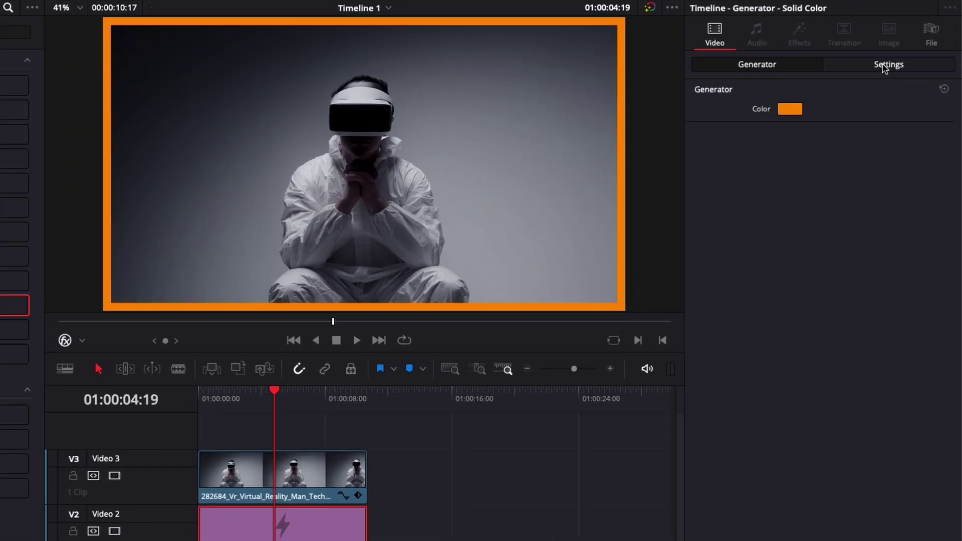
pyautogui.click(905, 69)
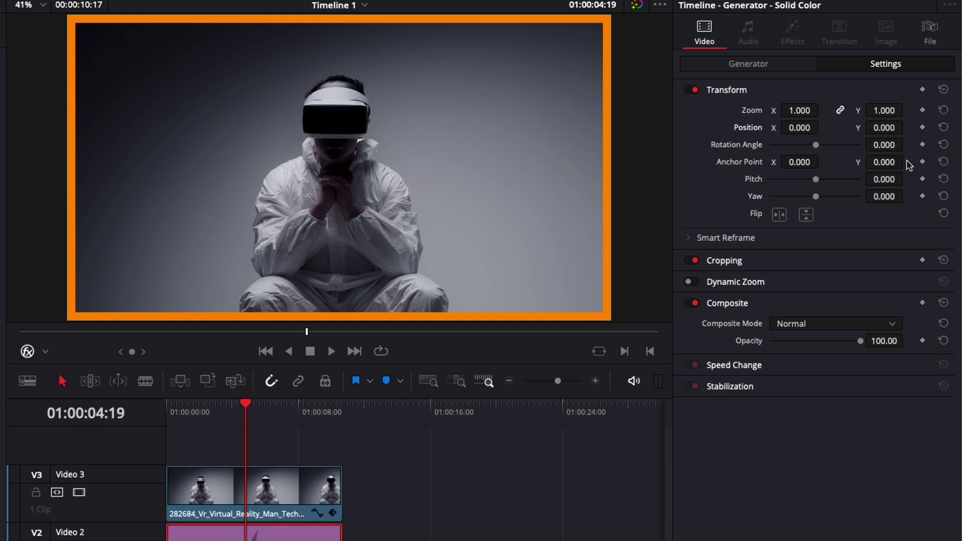
# Step: Rotate the orange solid to 45° and set its zoom to 2.020
pyautogui.click(891, 145)
pyautogui.write('45')
pyautogui.press('Return')
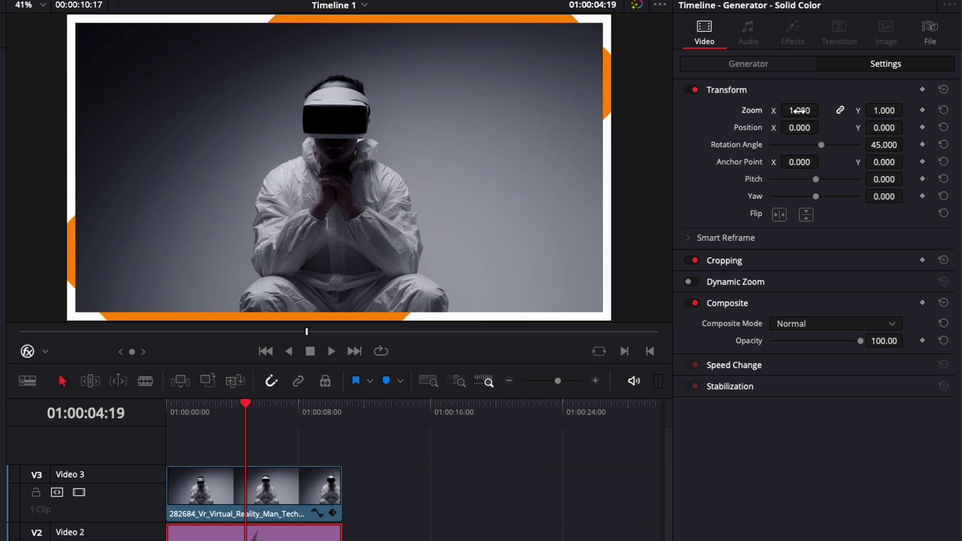
pyautogui.moveTo(799, 110); pyautogui.dragTo(827, 109)
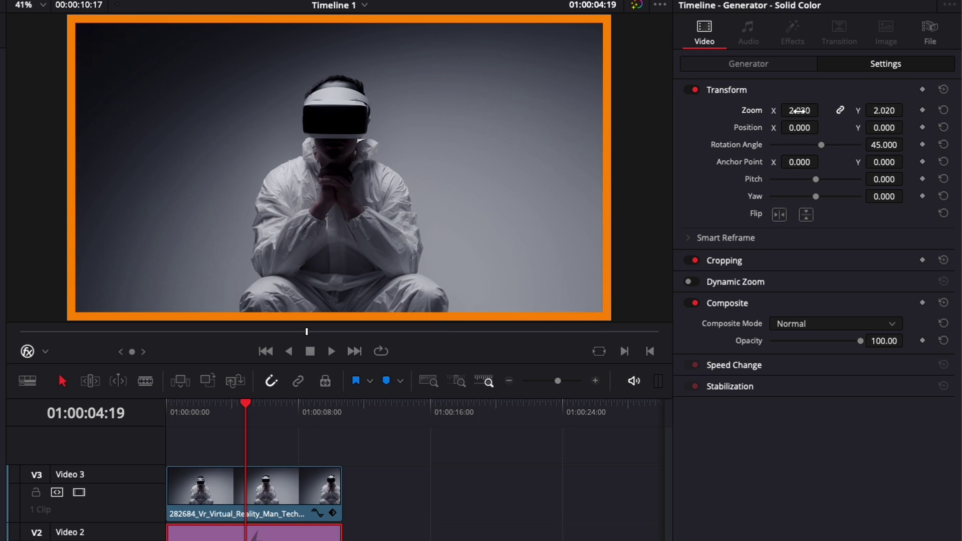
pyautogui.hotkey('shift', 'Right')
# Step: Keyframe the orange solid's Position from X -3070 at the start to 0 at the clip end
pyautogui.click(345, 414)
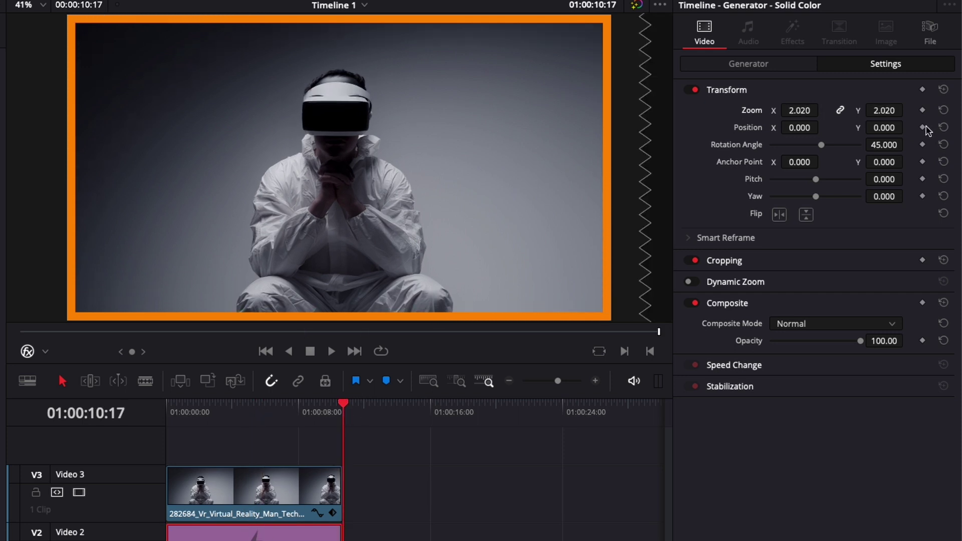
pyautogui.click(922, 127)
pyautogui.moveTo(231, 425); pyautogui.dragTo(129, 418)
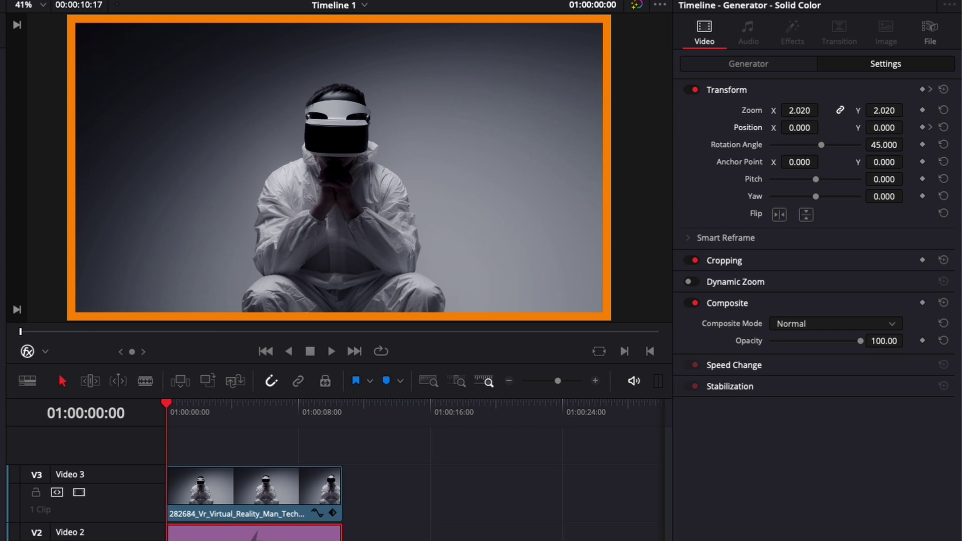
pyautogui.moveTo(822, 128); pyautogui.dragTo(822, 128)
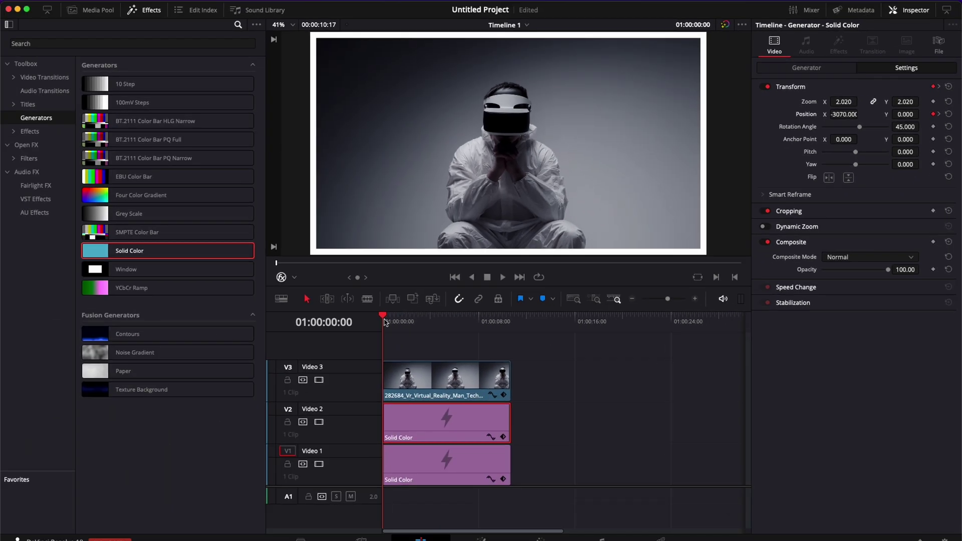